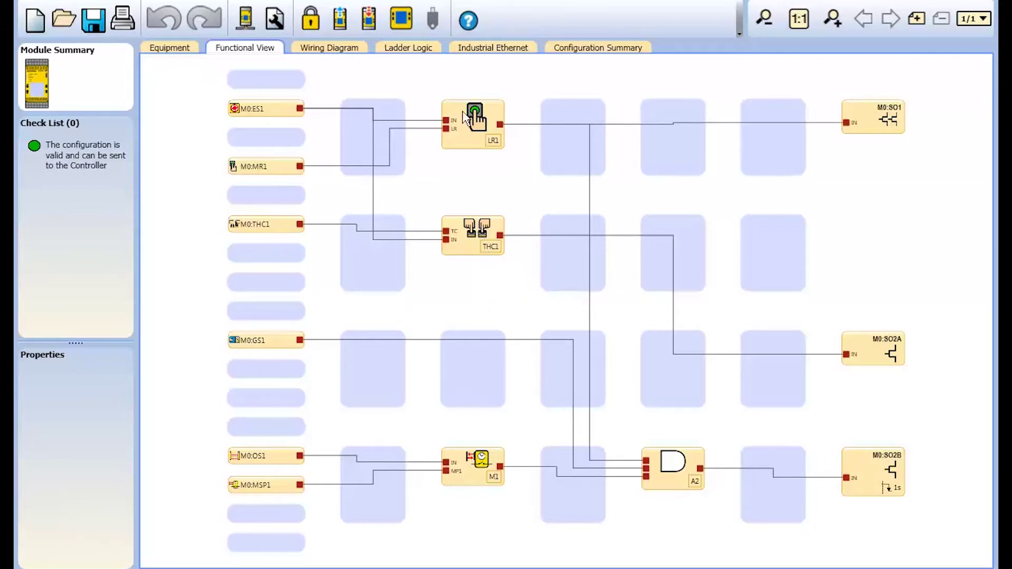
Begin sending the configuration to the SC26 controller and submit the password.
click(371, 19)
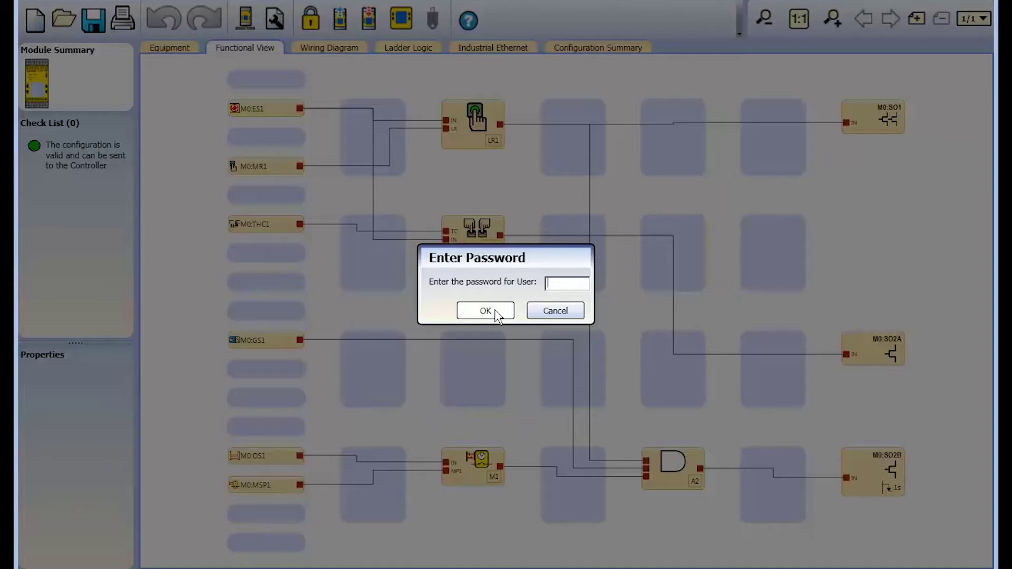
text(****)
click(497, 314)
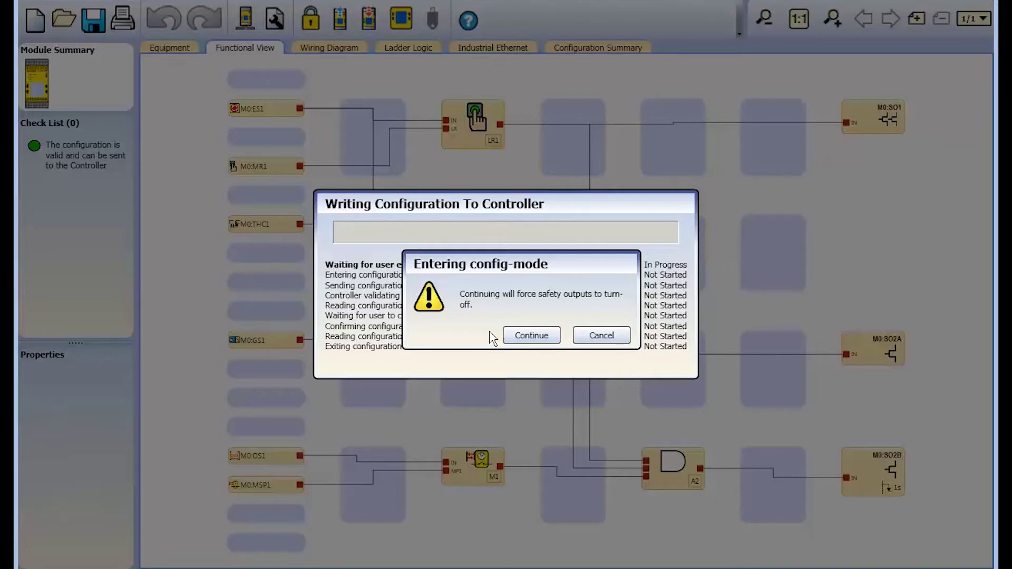
Accept safety outputs turning off for config mode, then view function blocks and outputs in the summary.
click(531, 338)
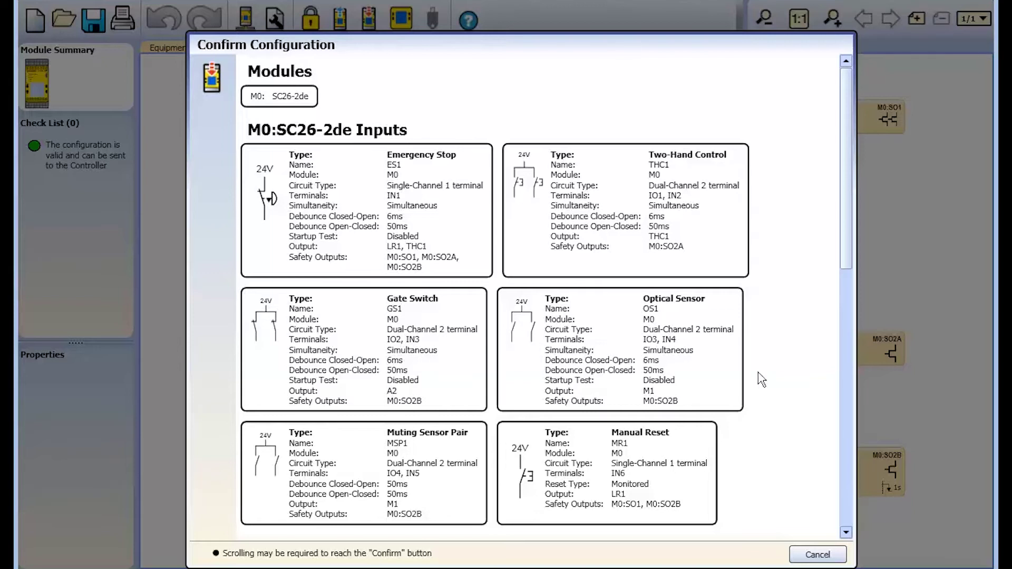
click(847, 532)
Review response times and status outputs, confirm the read-back configuration, and close the write report.
click(847, 532)
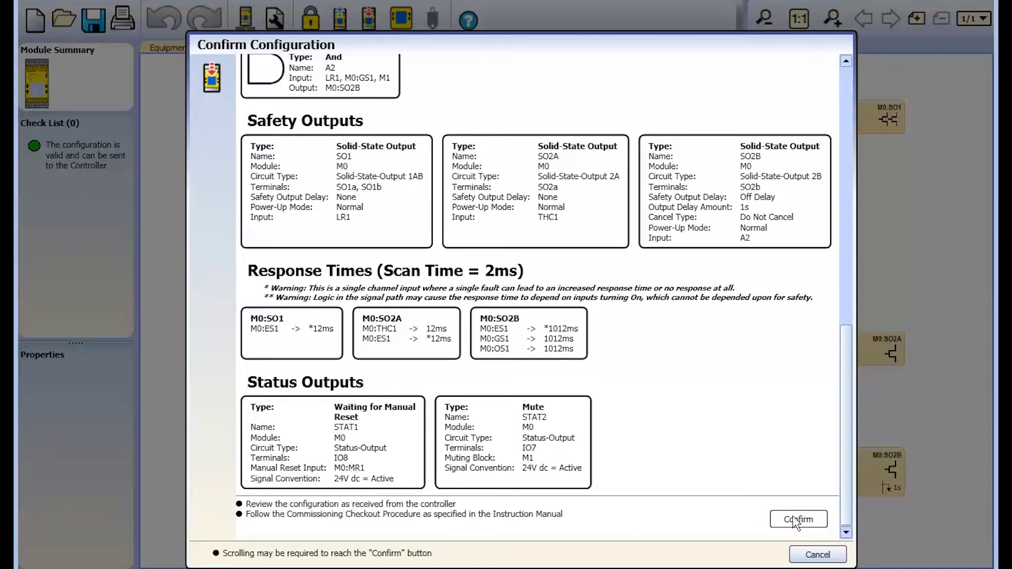
click(797, 520)
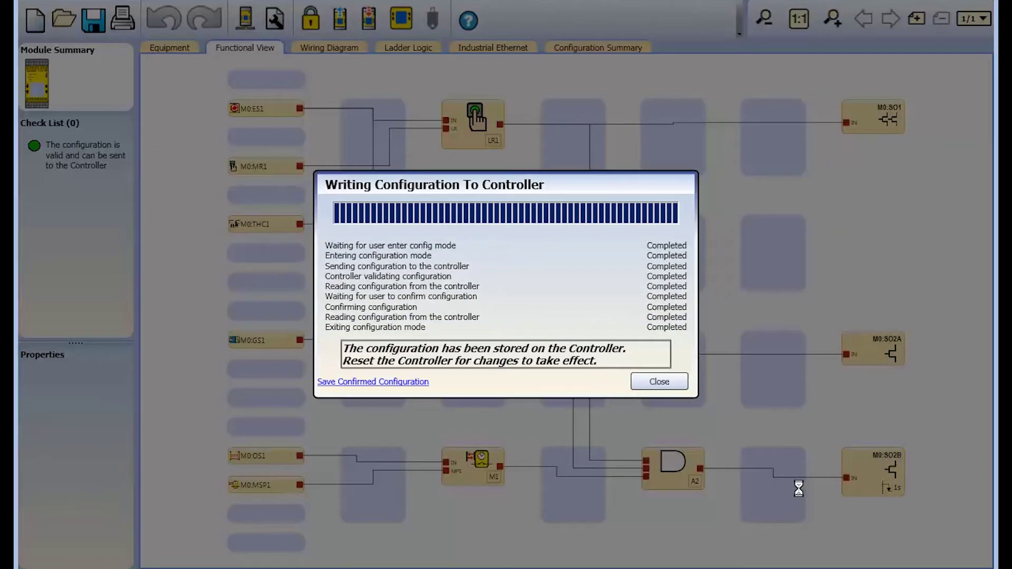
click(672, 388)
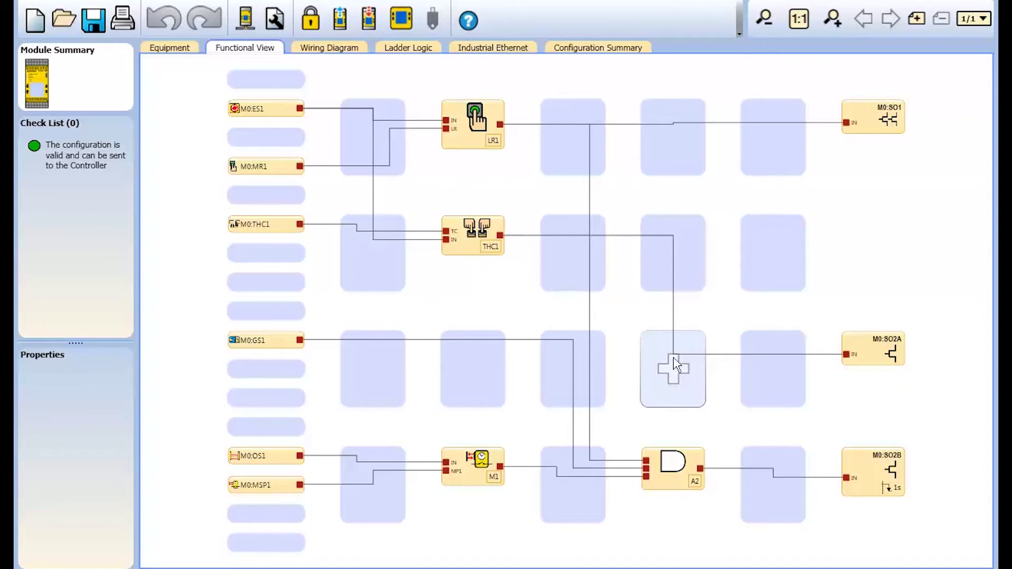
Start Live Mode and show the Equipment list with green/red device status.
click(403, 26)
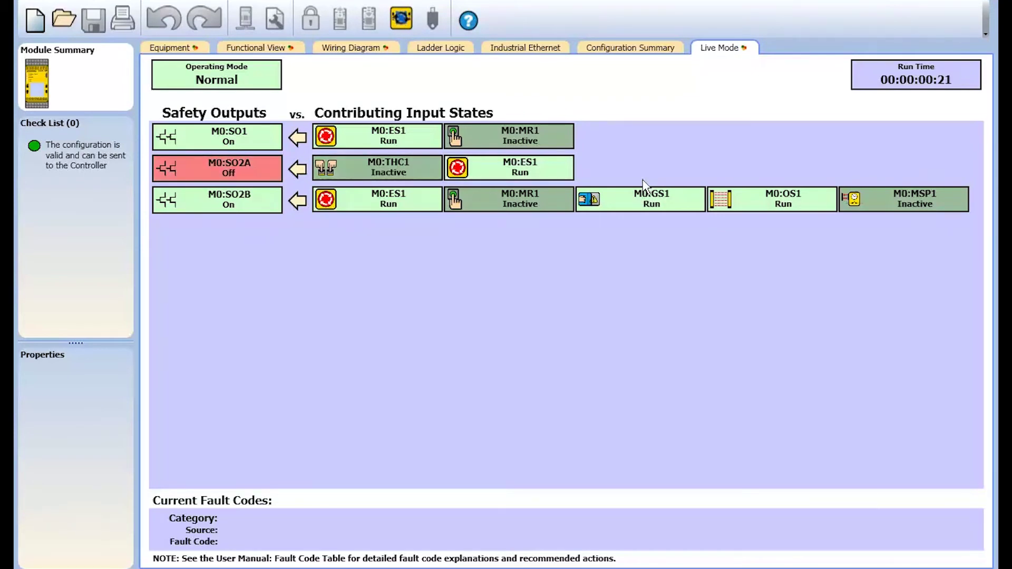
click(200, 49)
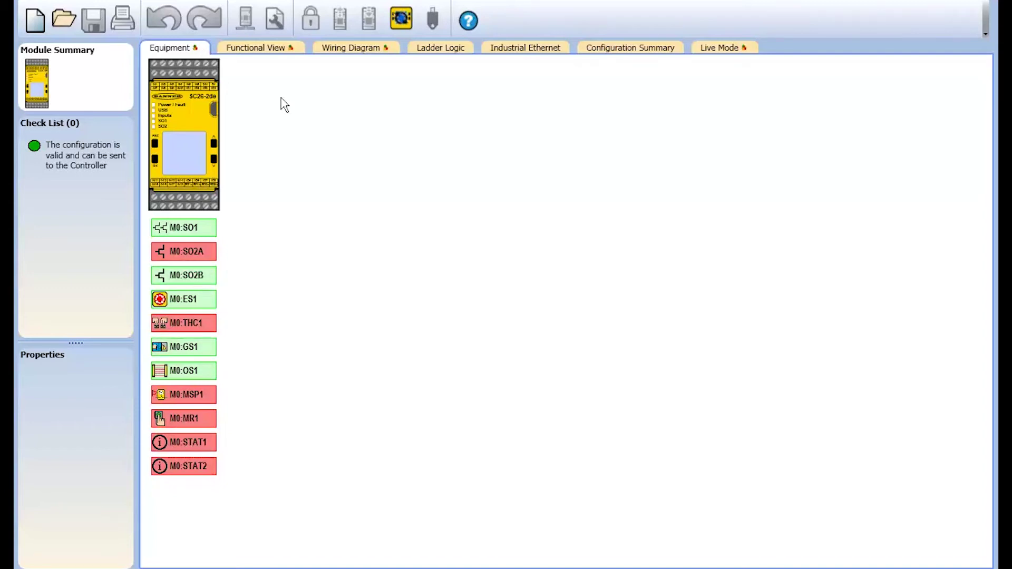
View the live Wiring Diagram, then the live Functional View coloured by state.
click(337, 46)
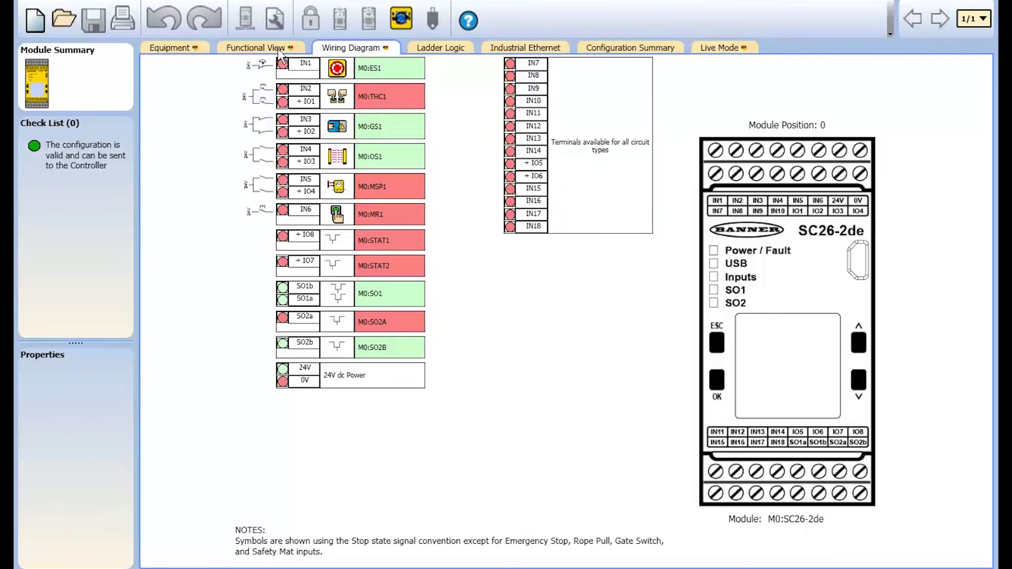
click(281, 50)
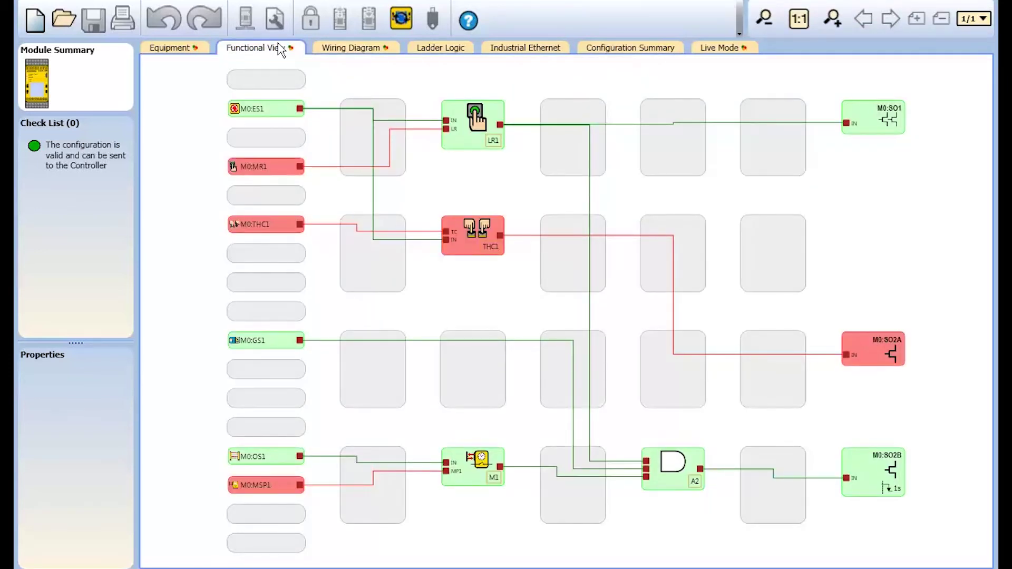